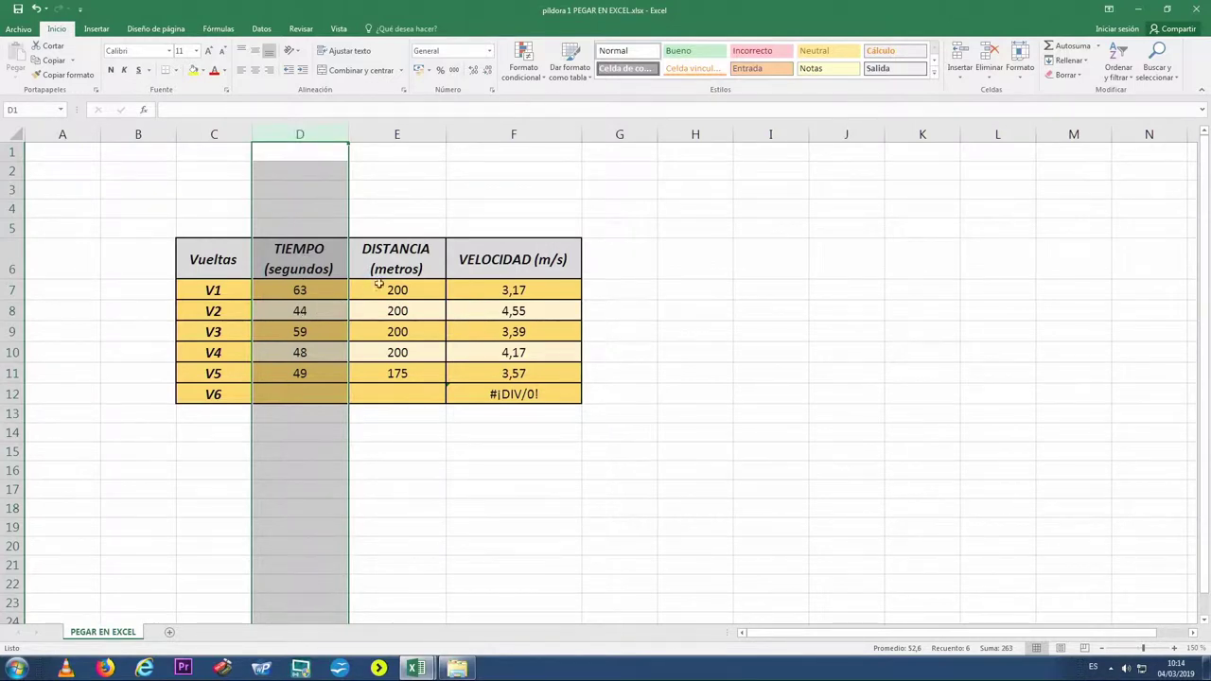
- Inspect the Distancia and Velocidad columns and the speed formula in cell F7
left_click(418, 138)
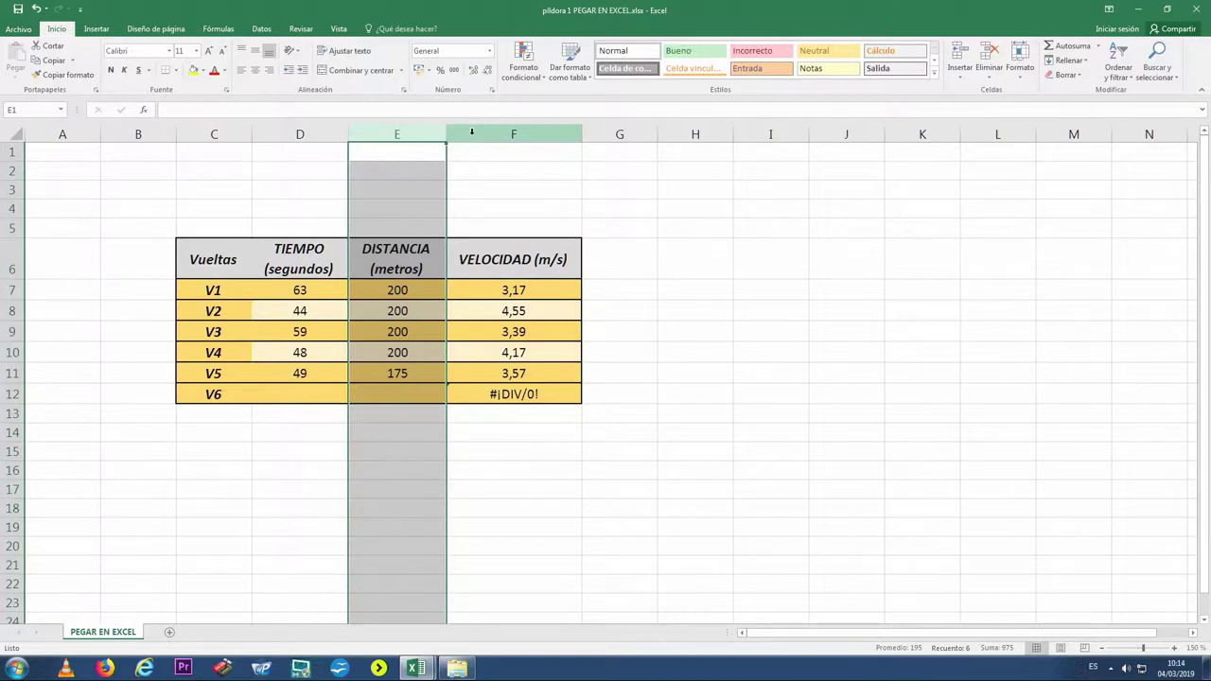
left_click(471, 132)
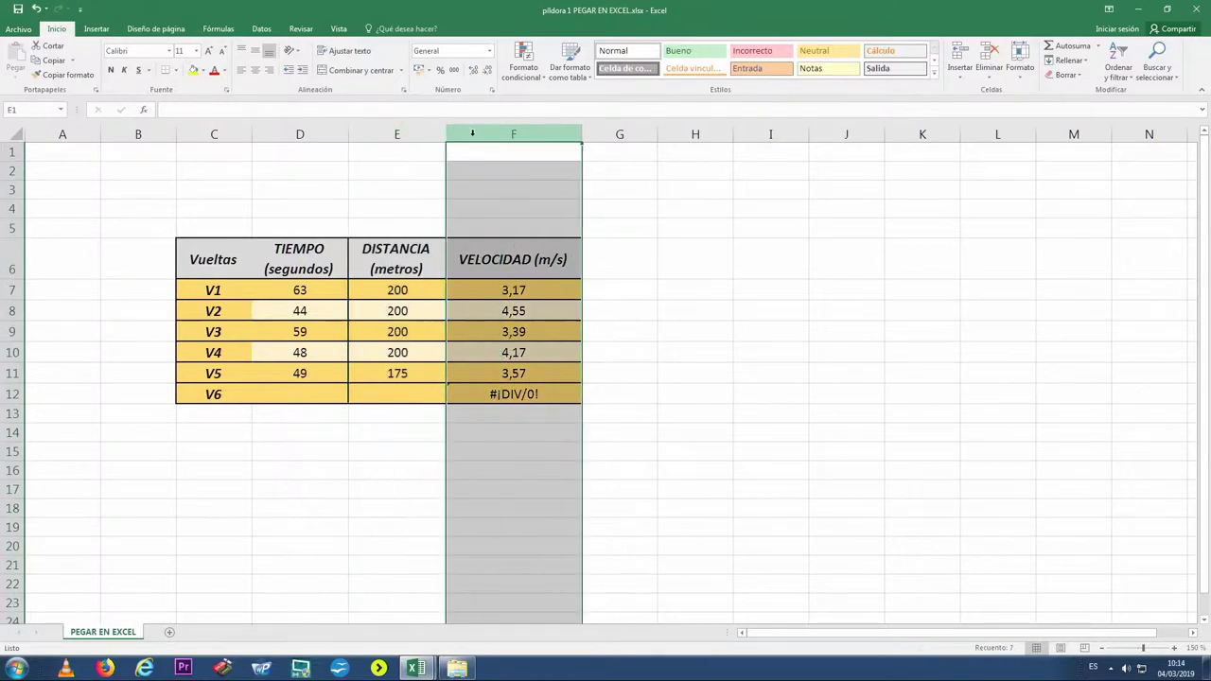
left_click(539, 296)
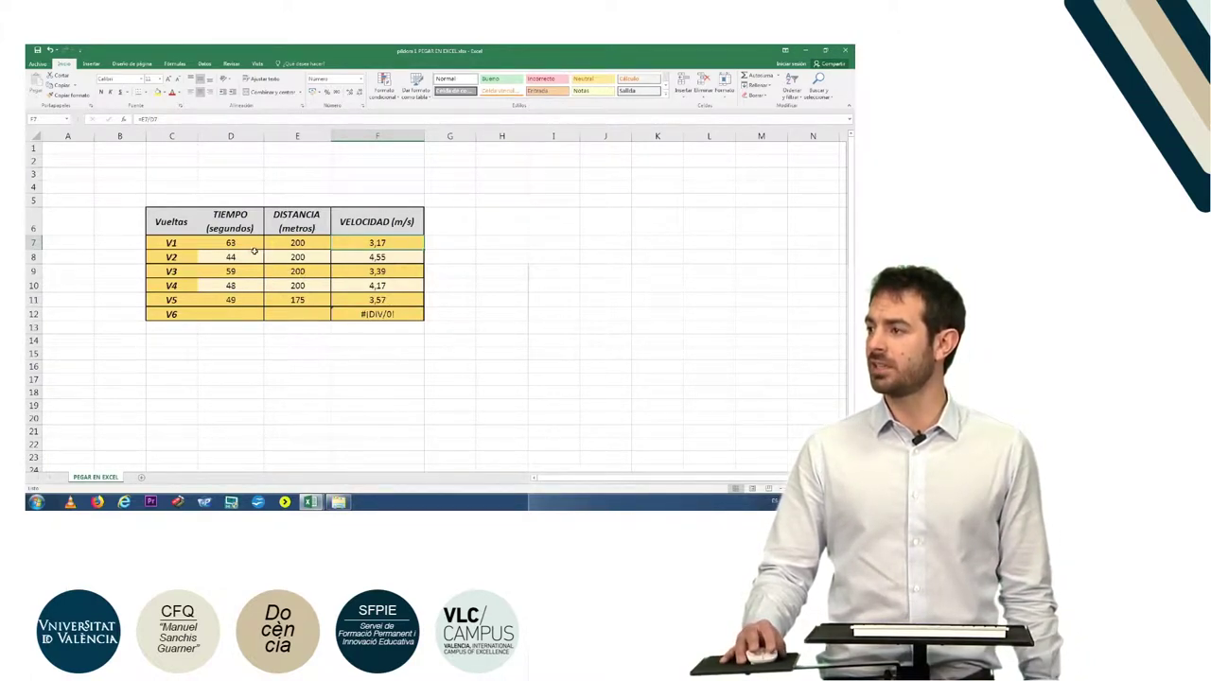
- Copy the original table's numeric data block D7:F12 with Copiar
left_click_drag(254, 248, 316, 301)
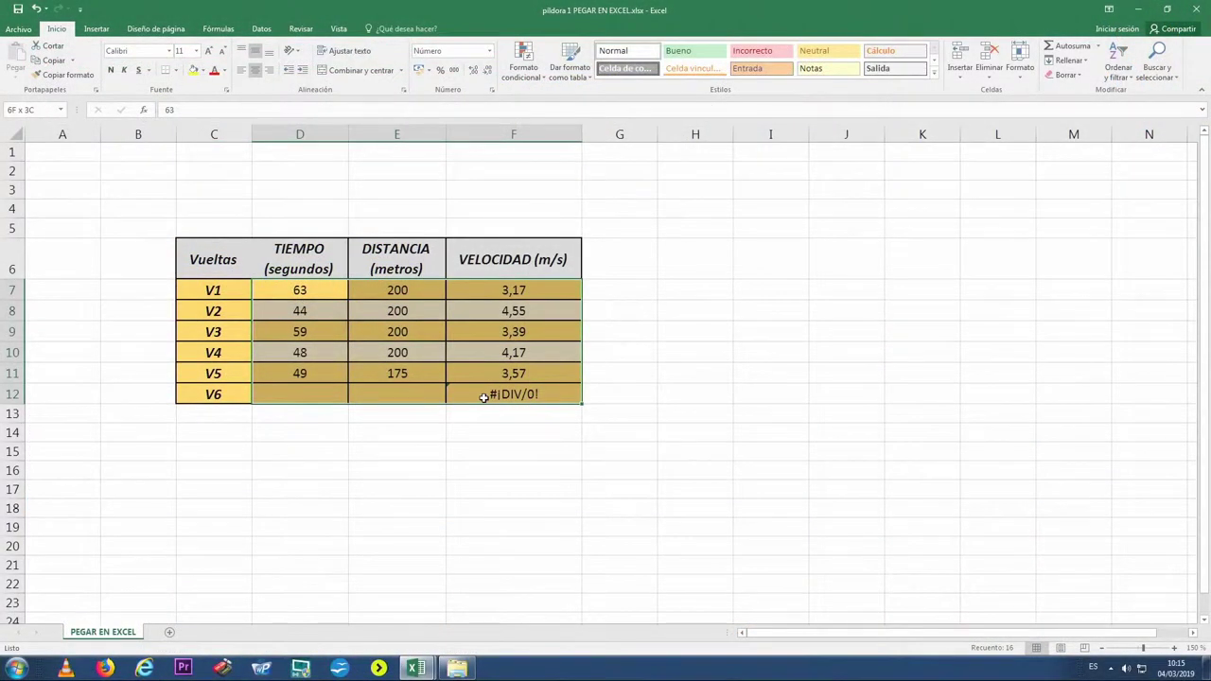
key("ctrl+v")
right_click(377, 313)
left_click(406, 339)
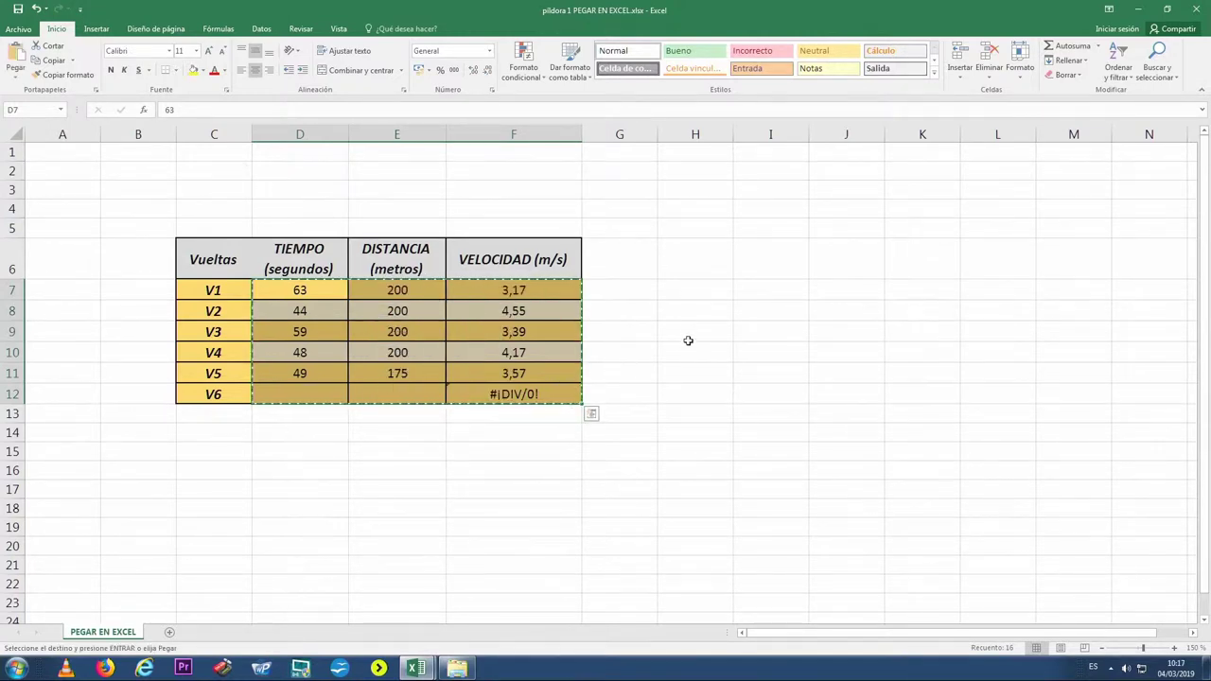
- Paste the copied block at H7 using Formato de valores y origen
left_click(676, 293)
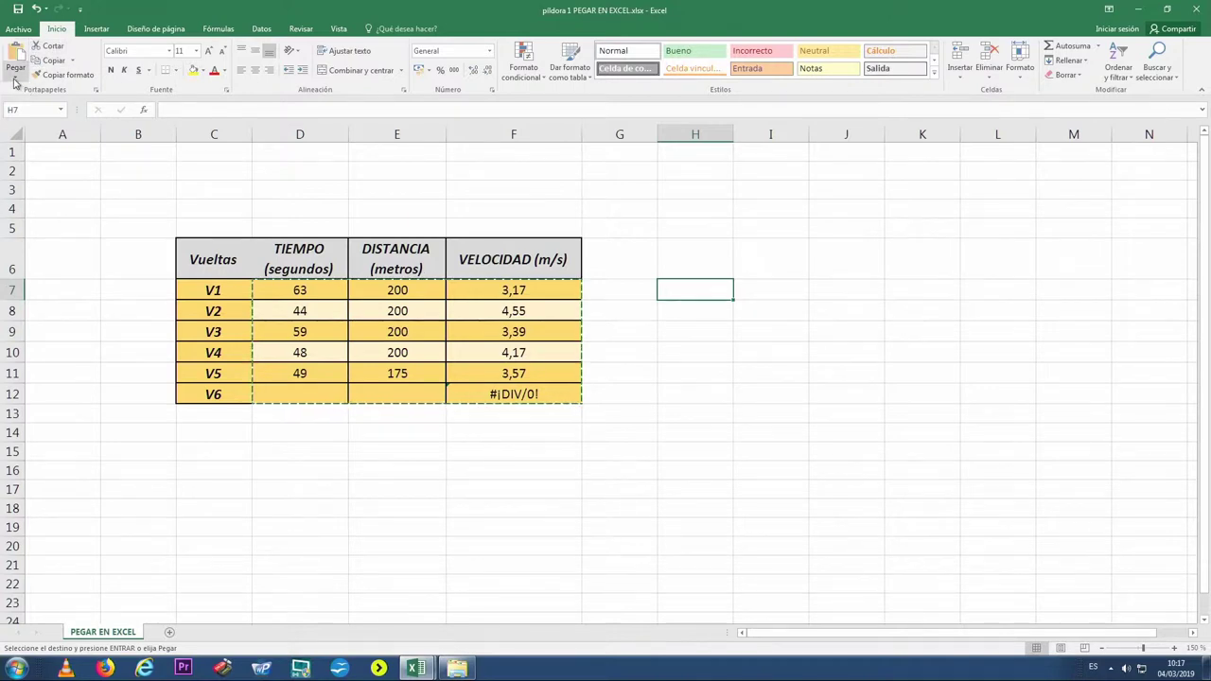
left_click(14, 80)
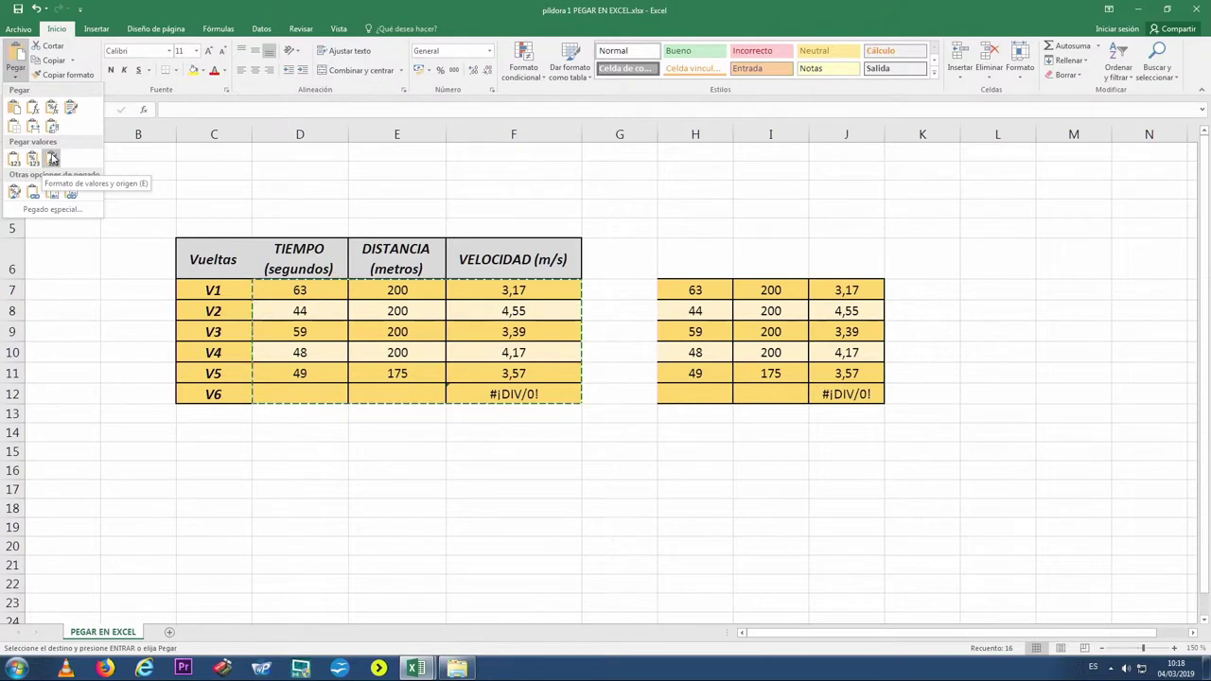
left_click(52, 159)
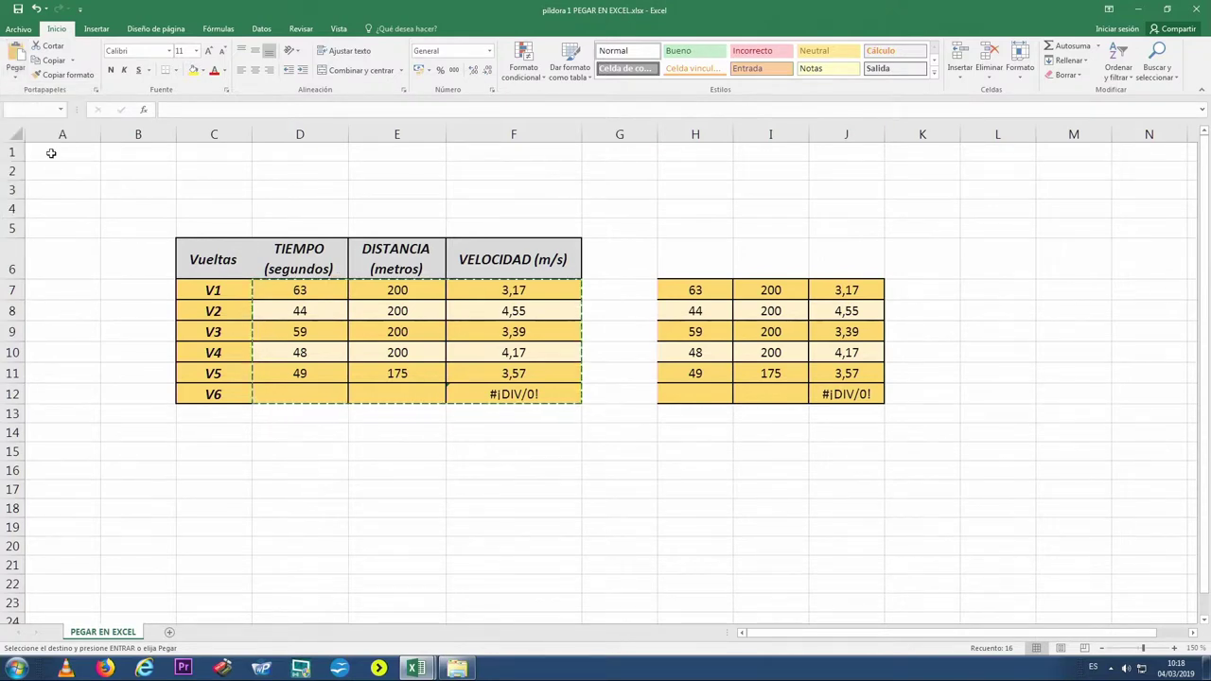
- Enter 23 in H12 and 321 in I12 for the values copy's V6 row
left_click(789, 446)
left_click(699, 398)
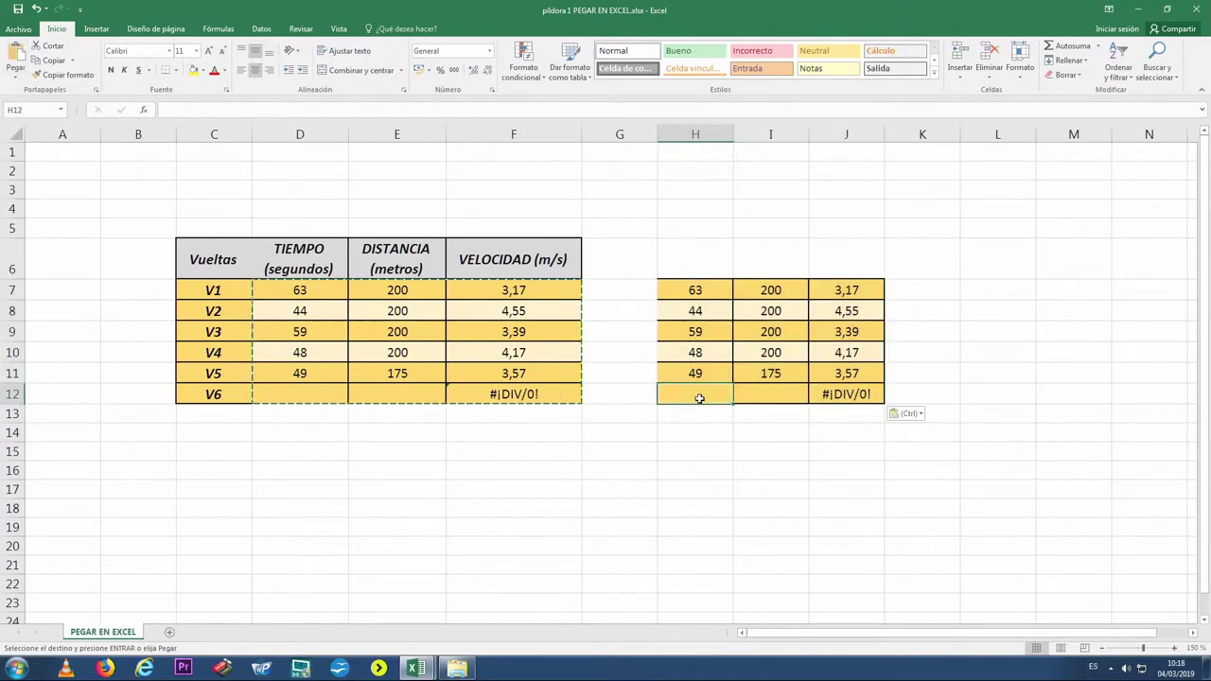
type("23")
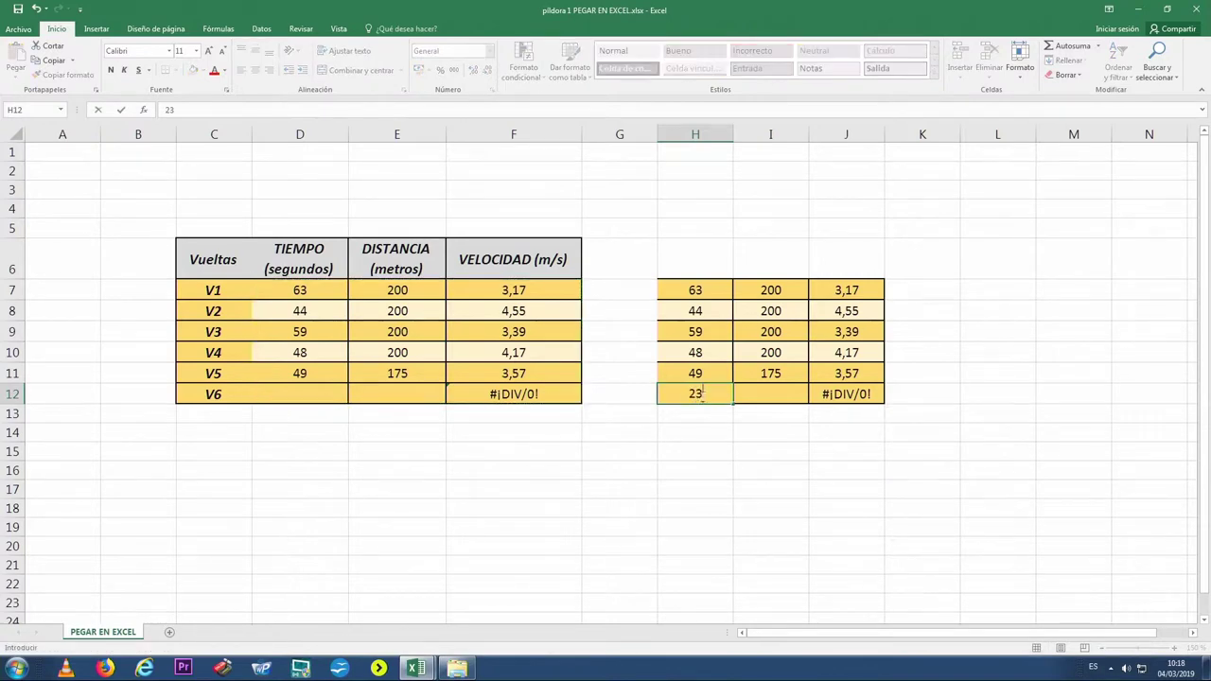
left_click(771, 387)
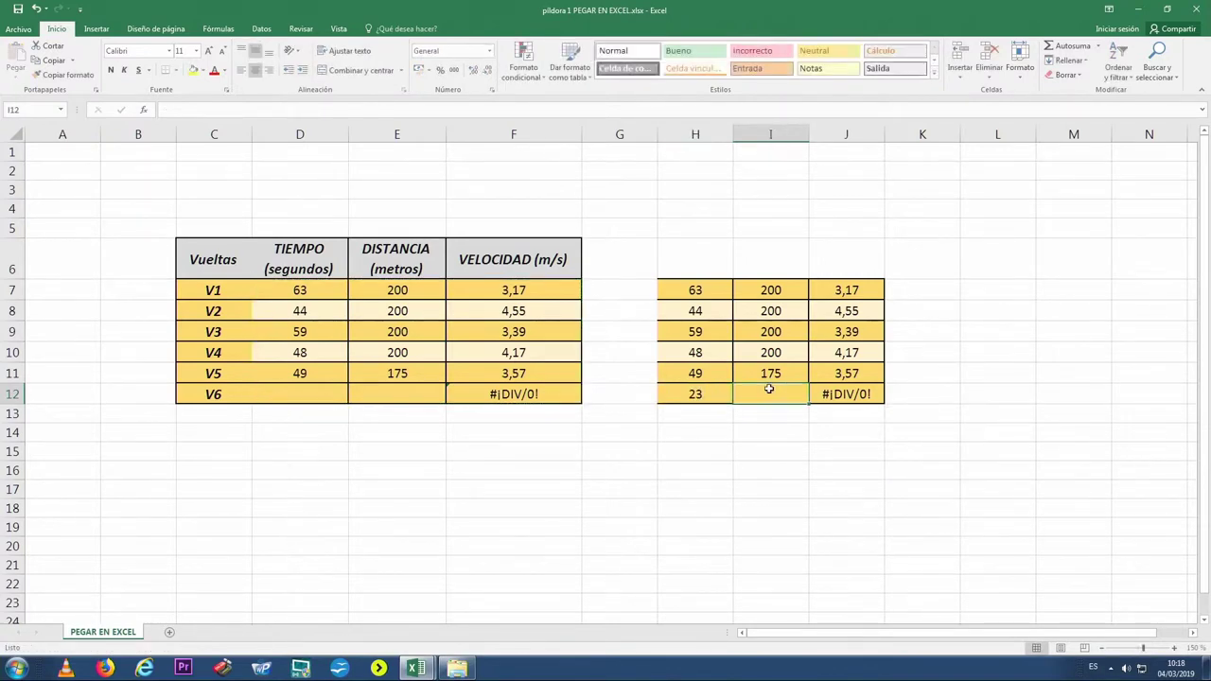
type("32")
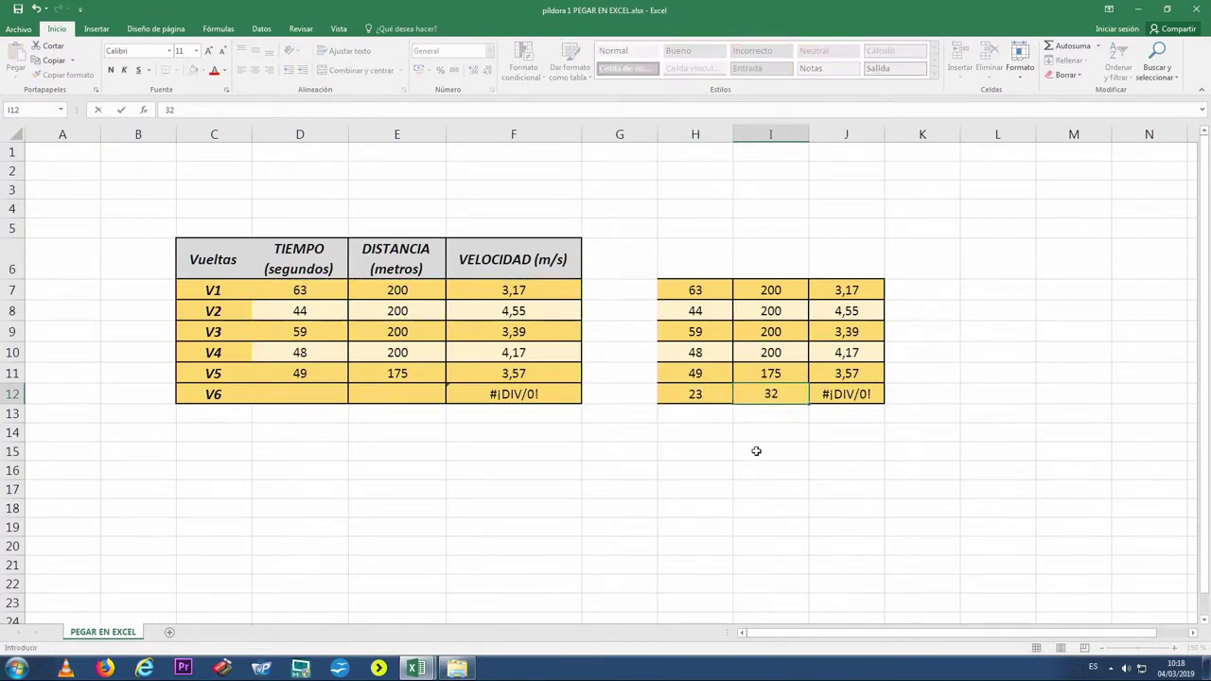
type("1")
left_click(756, 451)
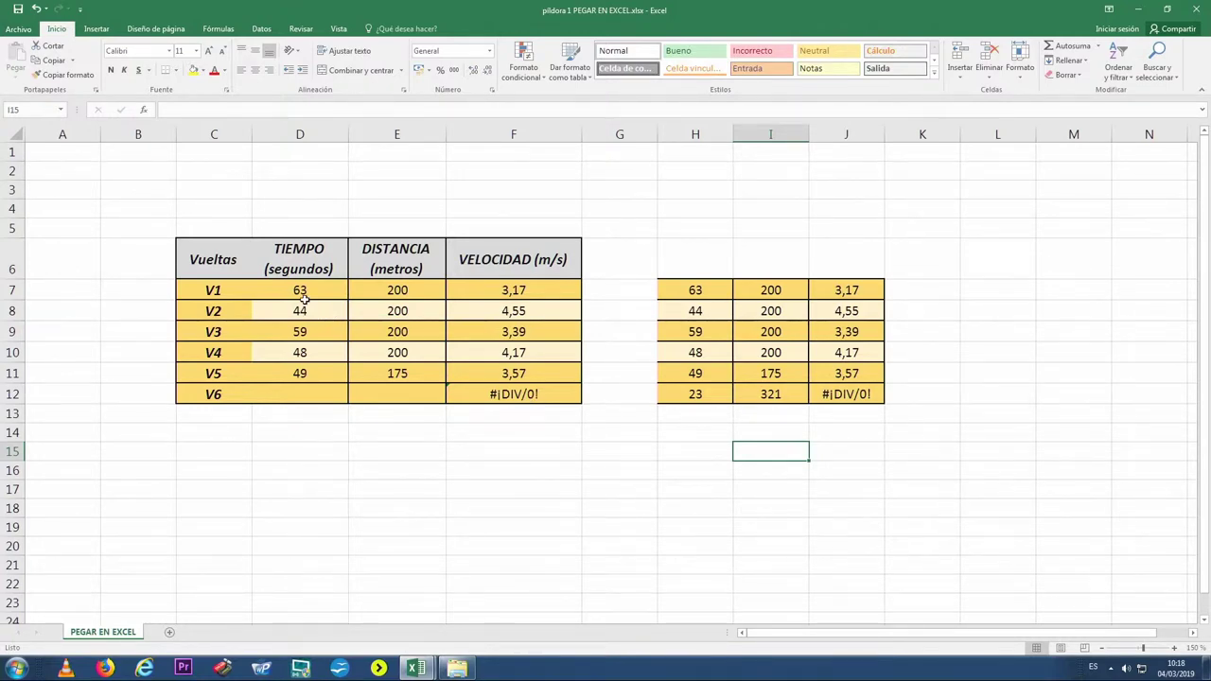
- Copy D7:F13, including the empty row beneath, for pasting at H15
mouse_move(303, 289)
left_mouse_down()
mouse_move(463, 346)
mouse_move(498, 404)
left_mouse_up()
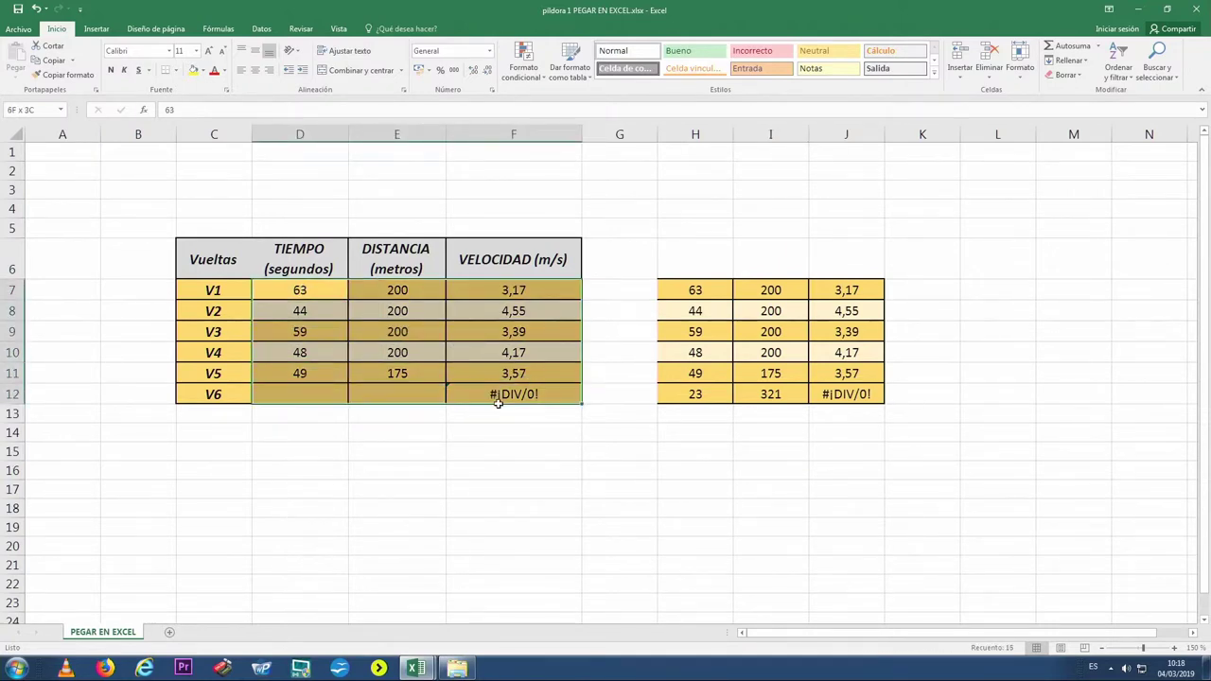
right_click(483, 352)
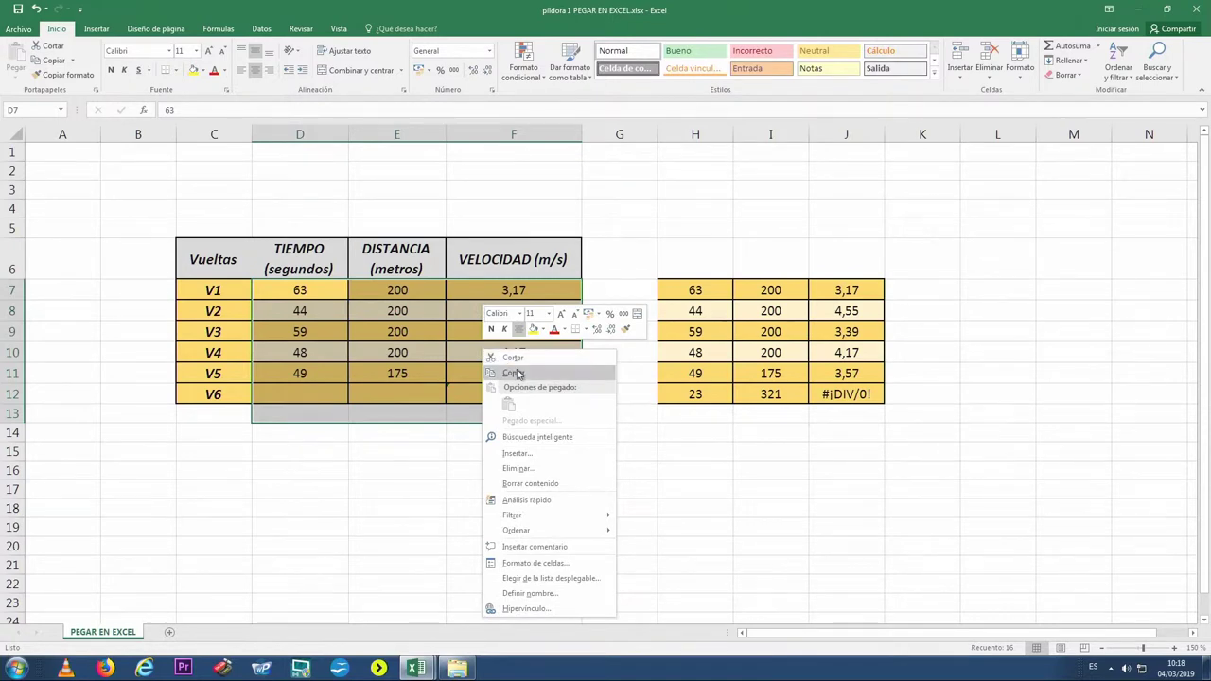
left_click(514, 372)
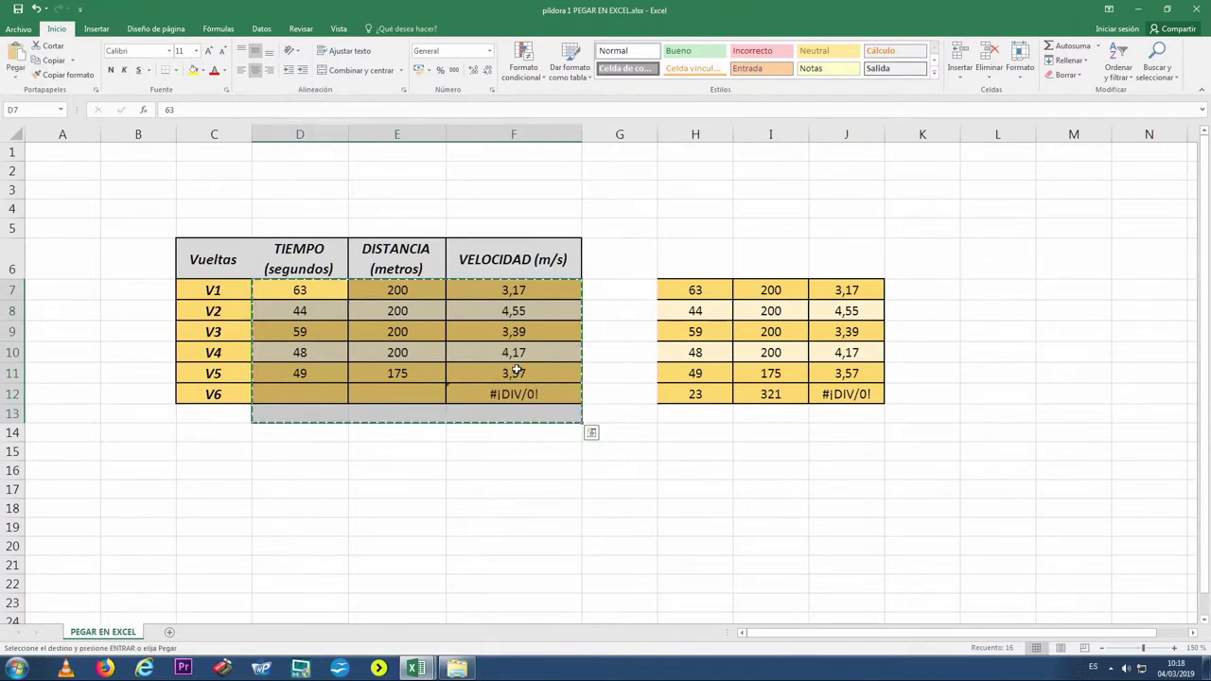
left_click(691, 452)
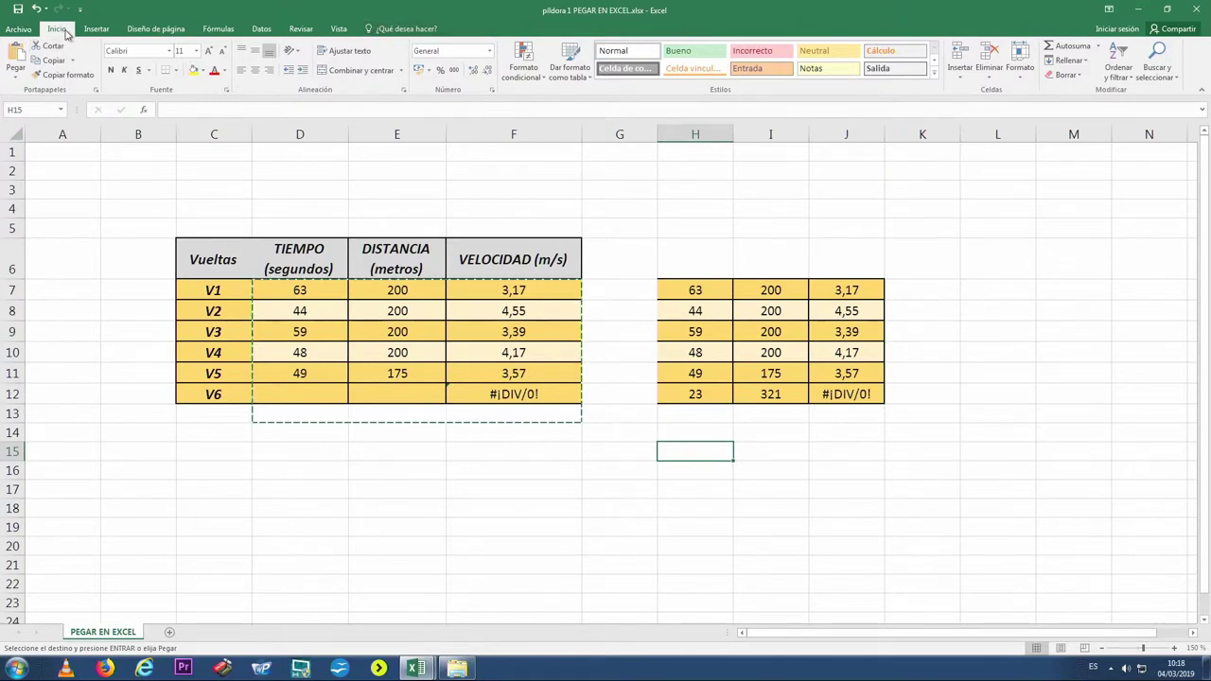
- Paste at H15 with Mantener formato de origen so formulas and formatting are kept
left_click(15, 83)
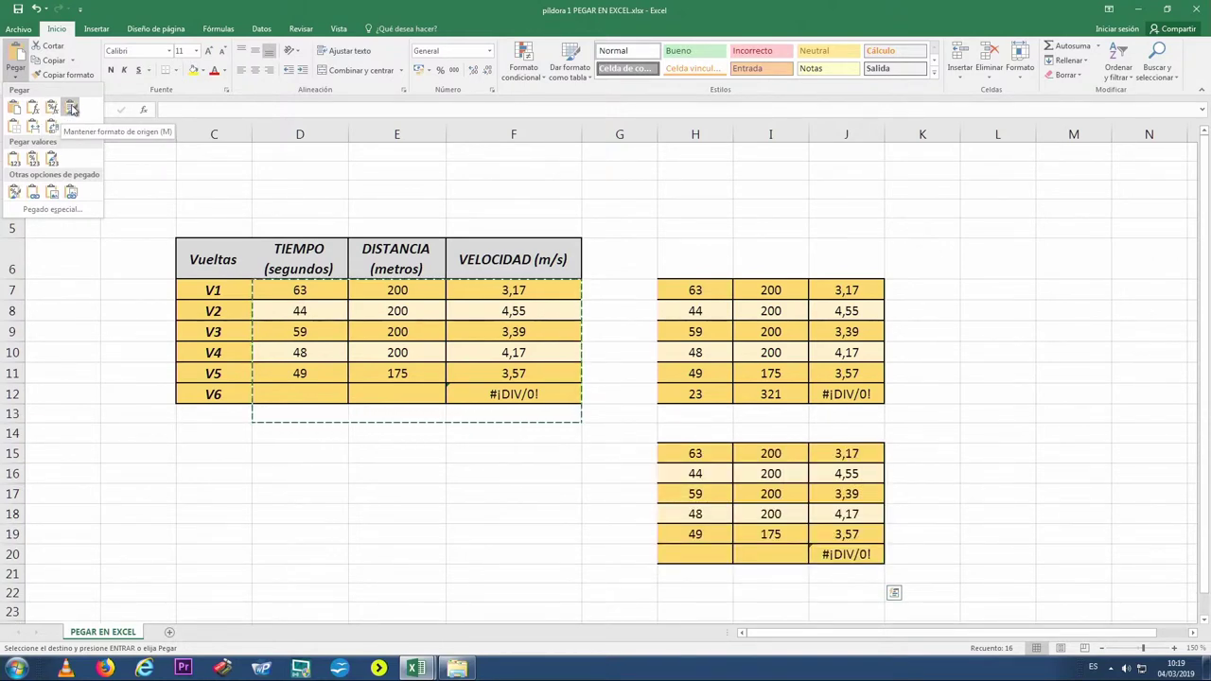
left_click(71, 109)
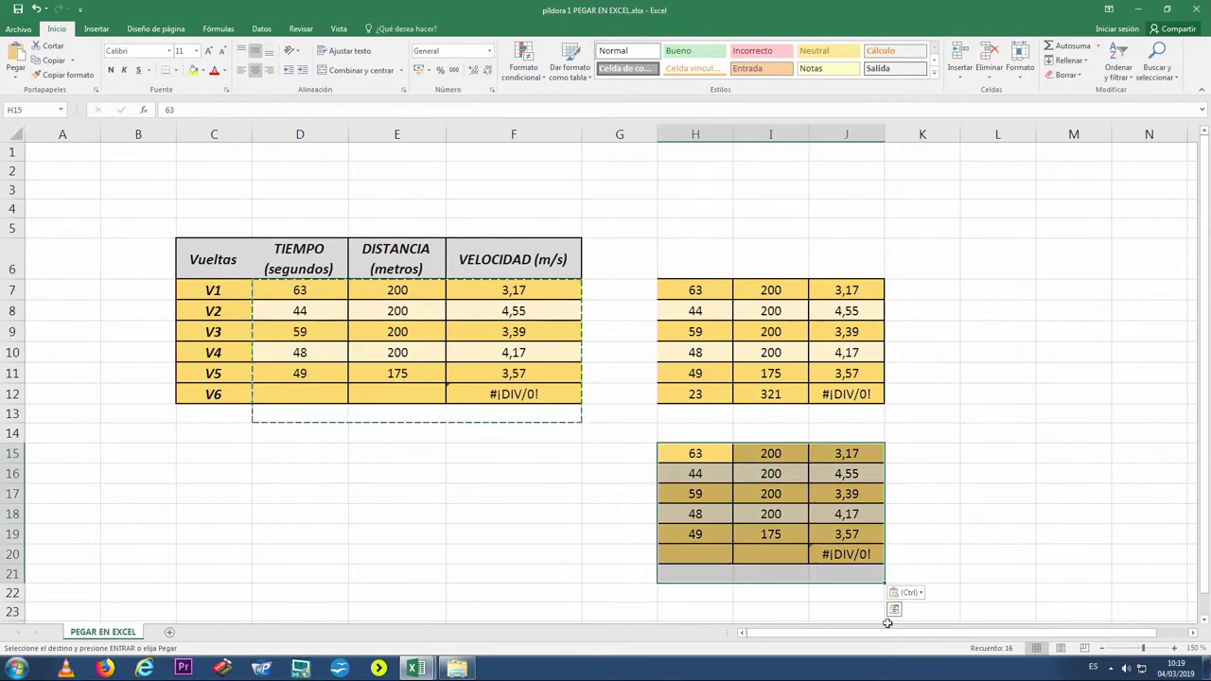
left_click(708, 559)
- Enter 50 in H20 and 167 in I20, recalculating the V6 speed to 3,34
type("50")
left_click(777, 556)
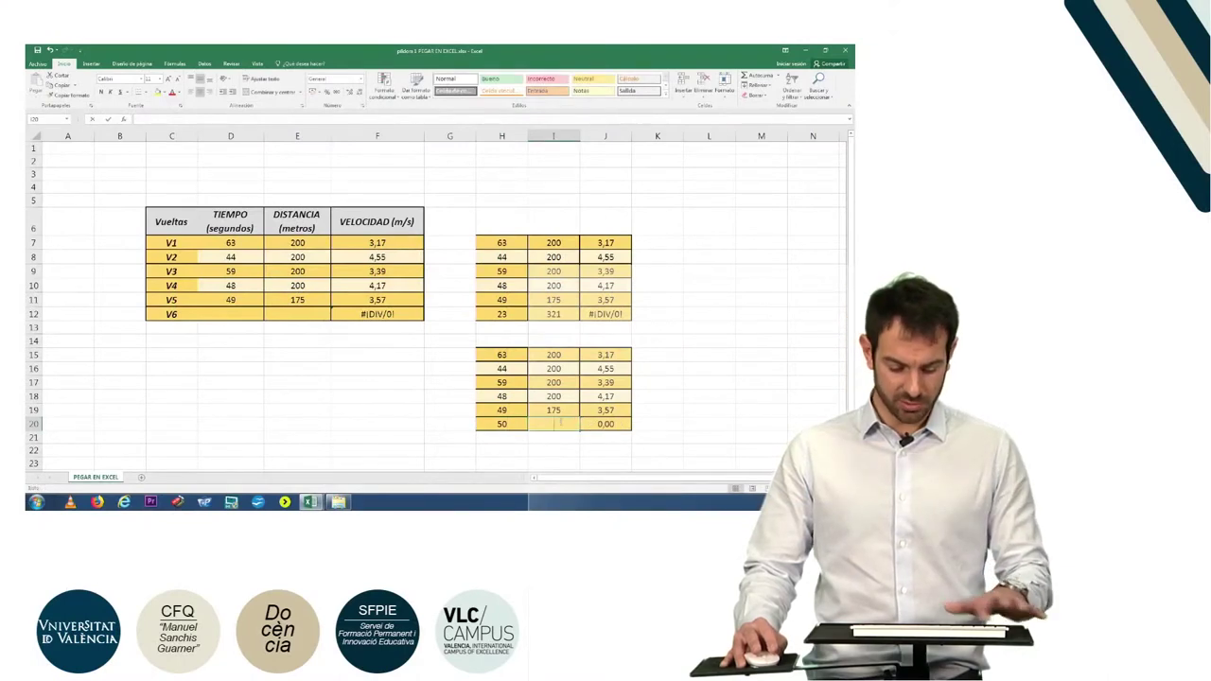
type("167")
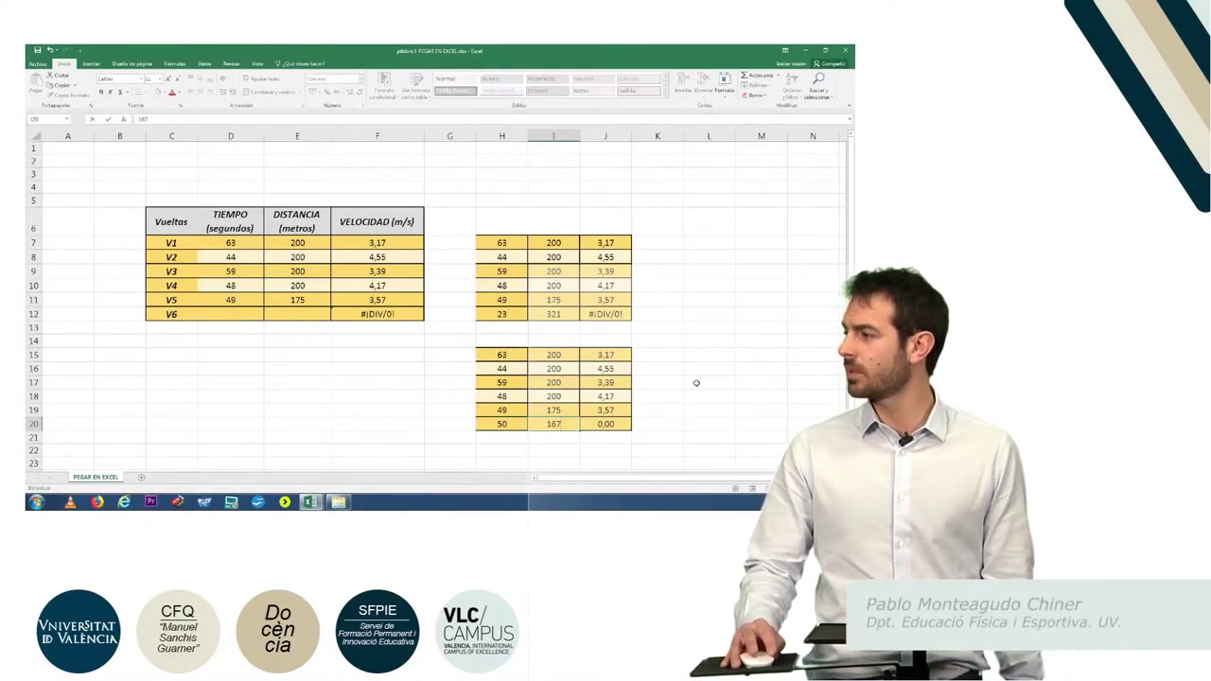
left_click(696, 382)
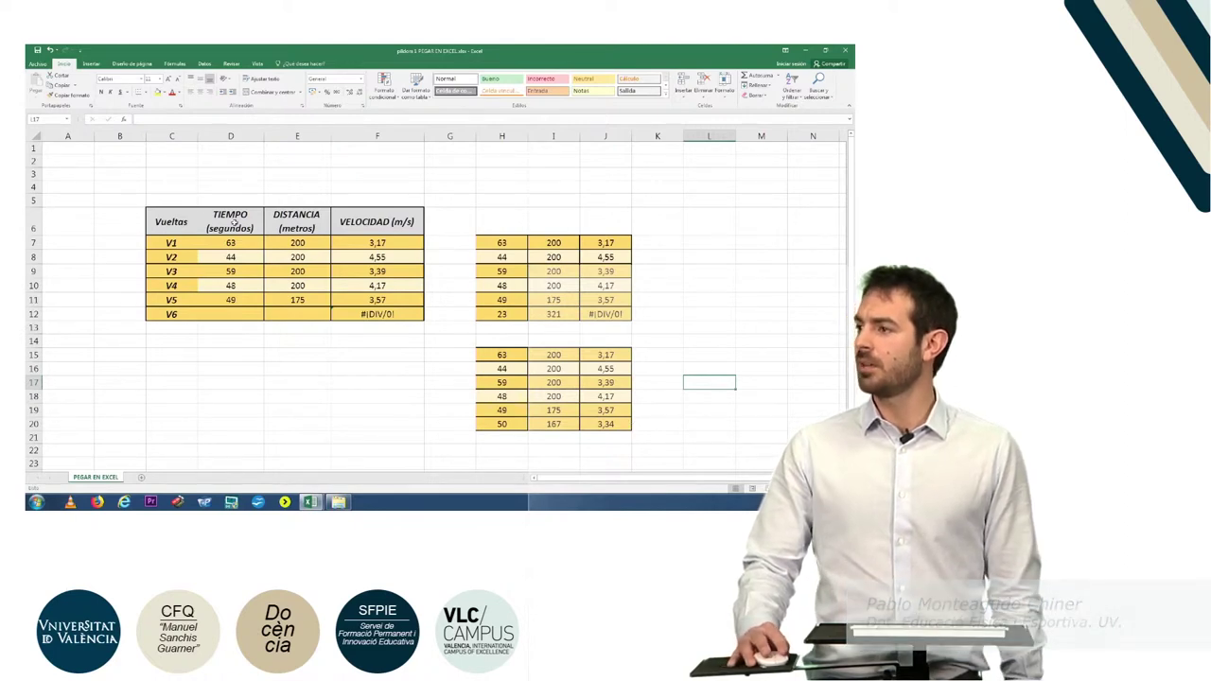
left_click(165, 219)
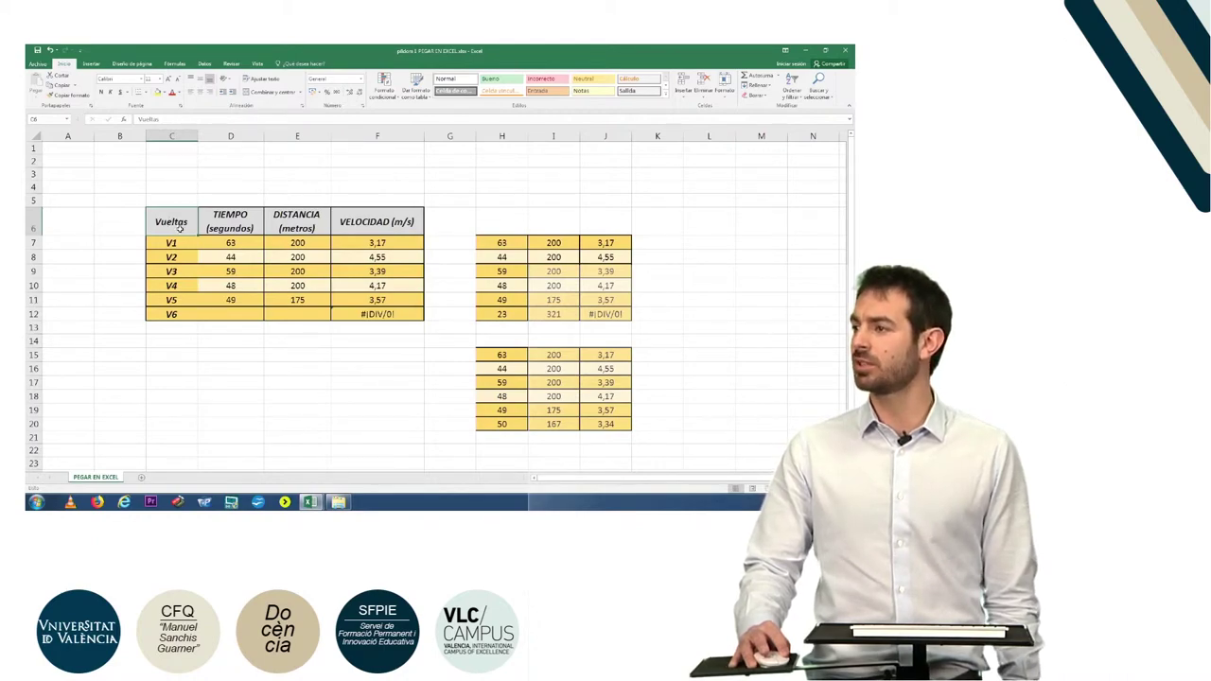
- Copy the Vueltas, Tiempo and Distancia headers with the V1 row (C6:E7) for pasting at C15
left_click_drag(172, 222, 409, 295)
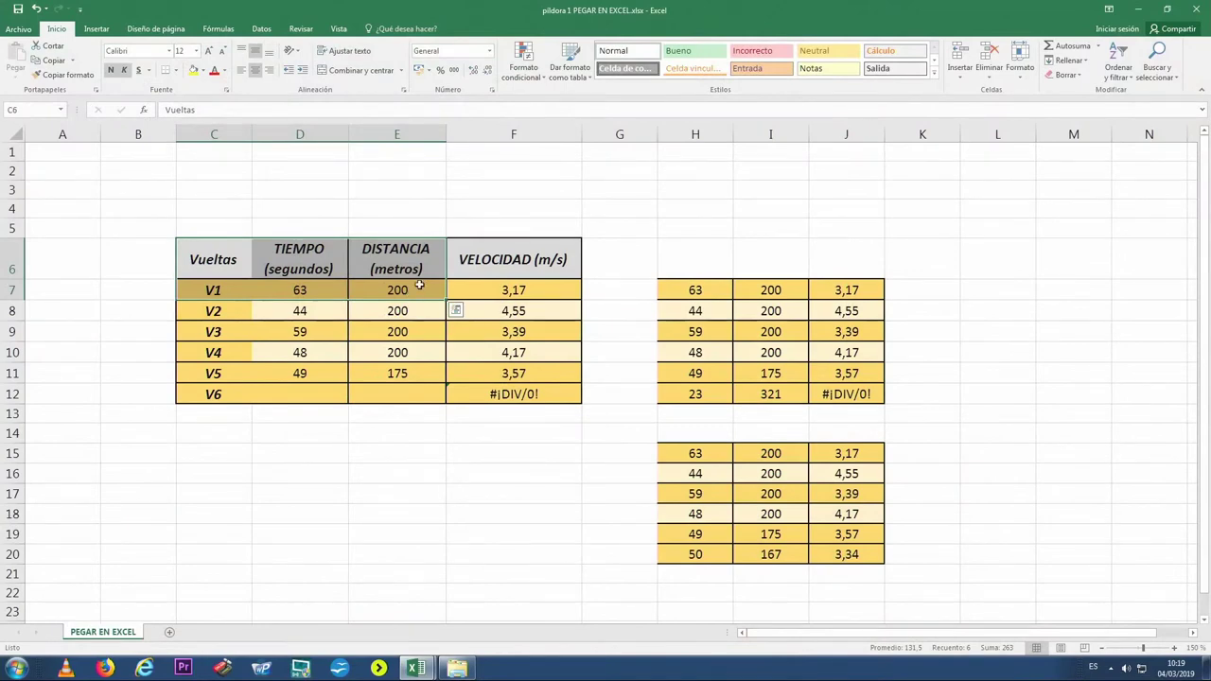
right_click(420, 286)
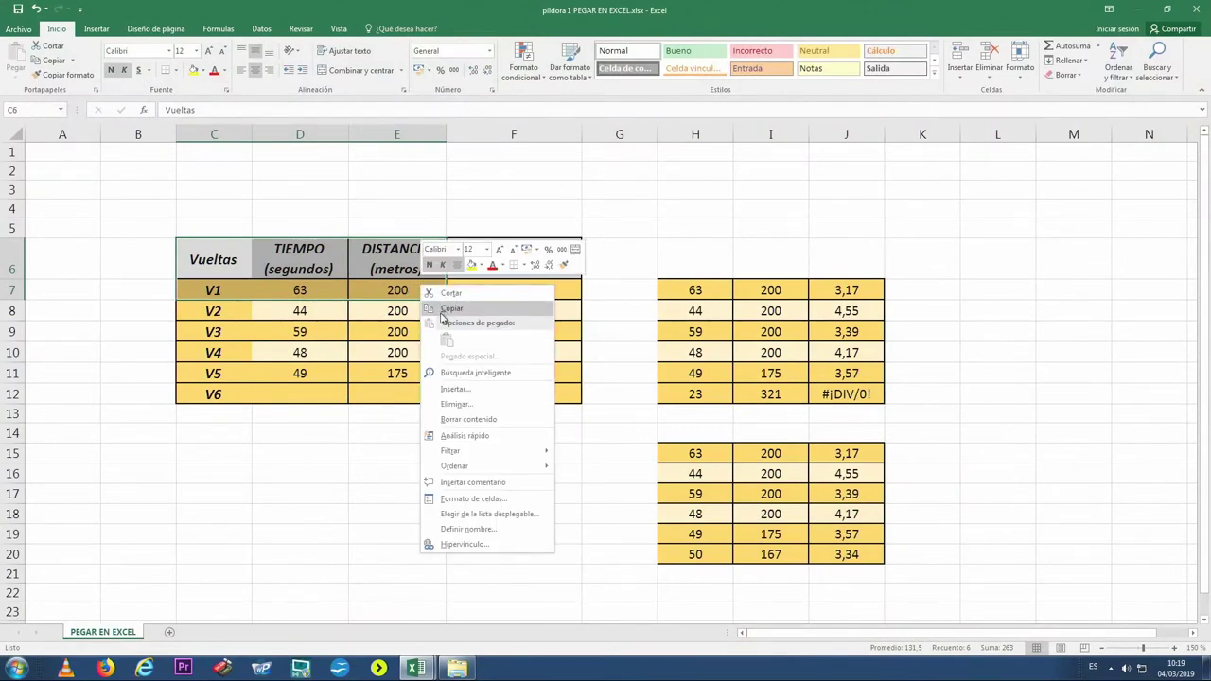
left_click(445, 309)
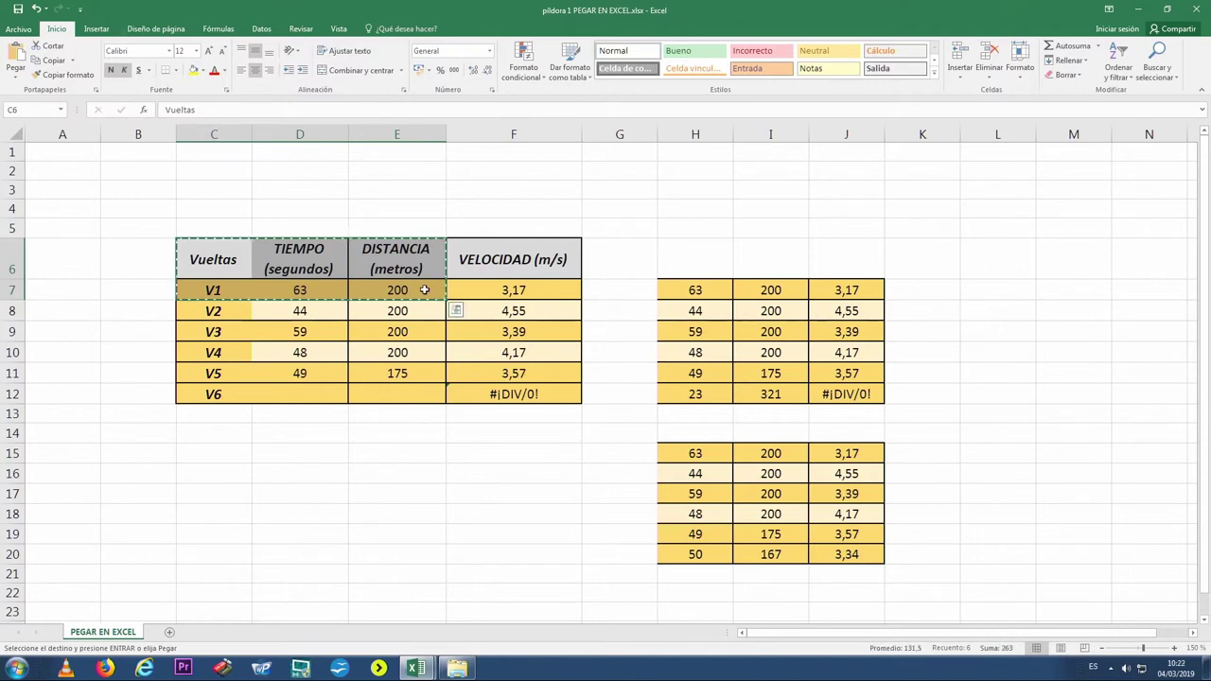
left_click(238, 451)
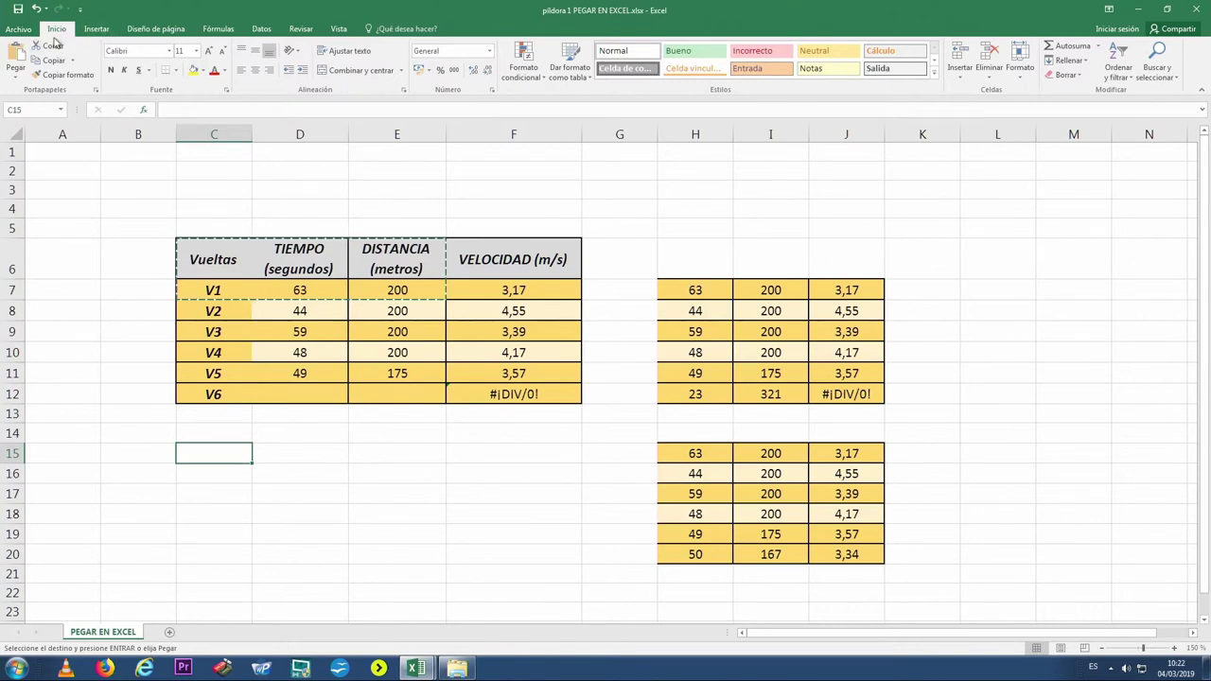
- Paste the headers and V1 row at C15 with Transponer, labels running down column C
left_click(21, 78)
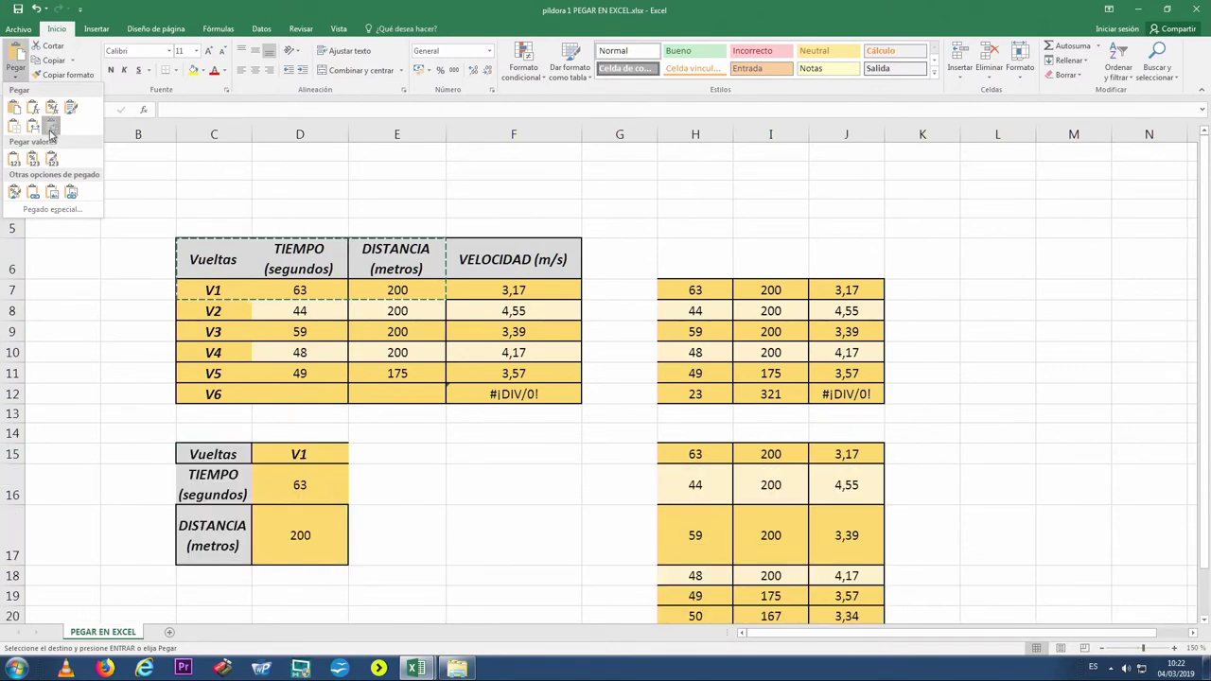
left_click(53, 132)
left_click(448, 561)
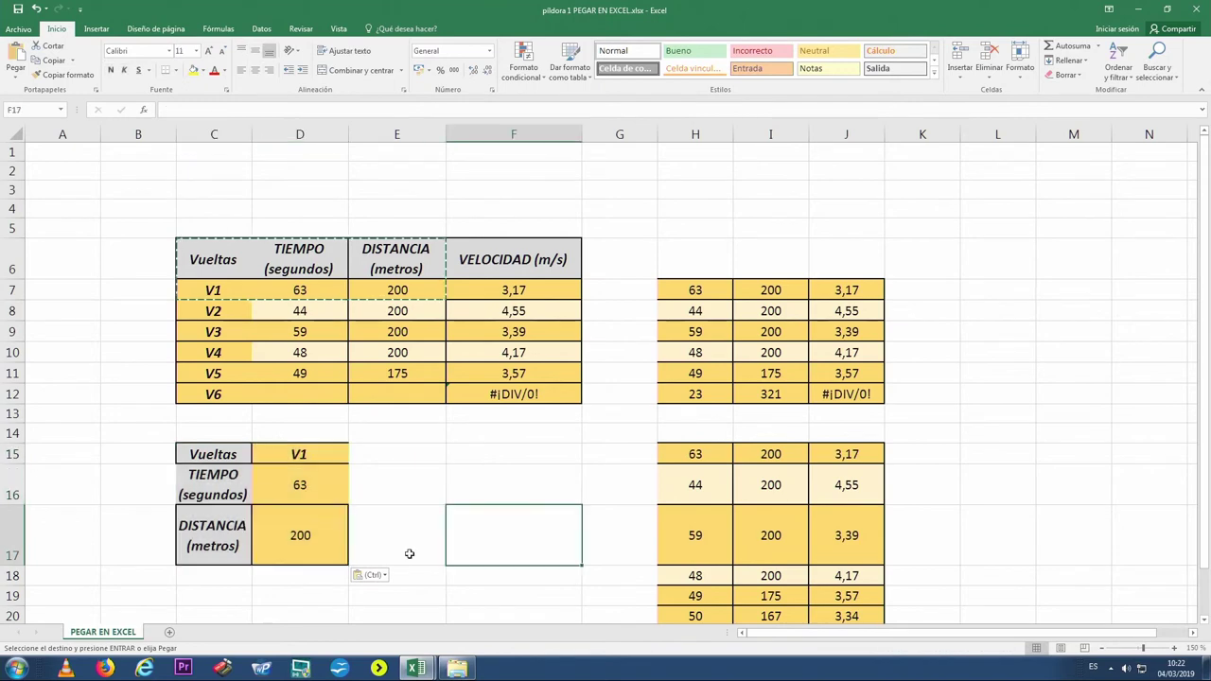